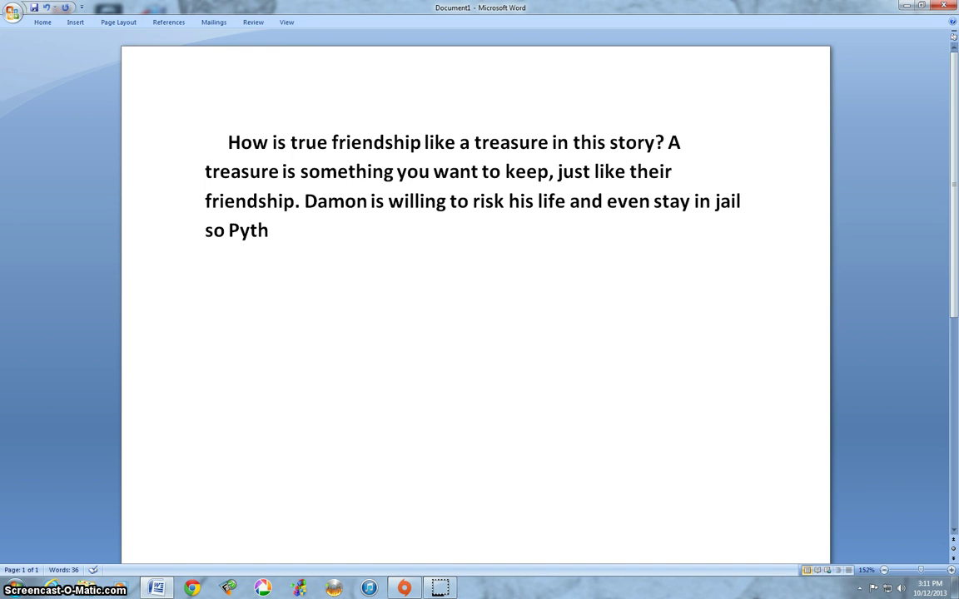
# Step: Complete the unfinished last sentence so it ends "so Pythias can say goodbuy to his family."
pyautogui.write('ias')
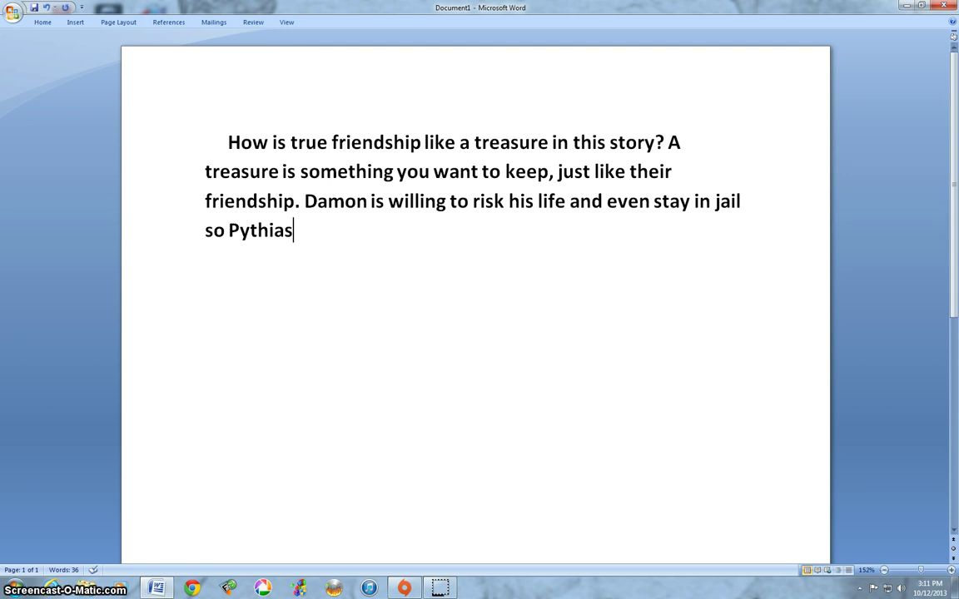
pyautogui.write('can s')
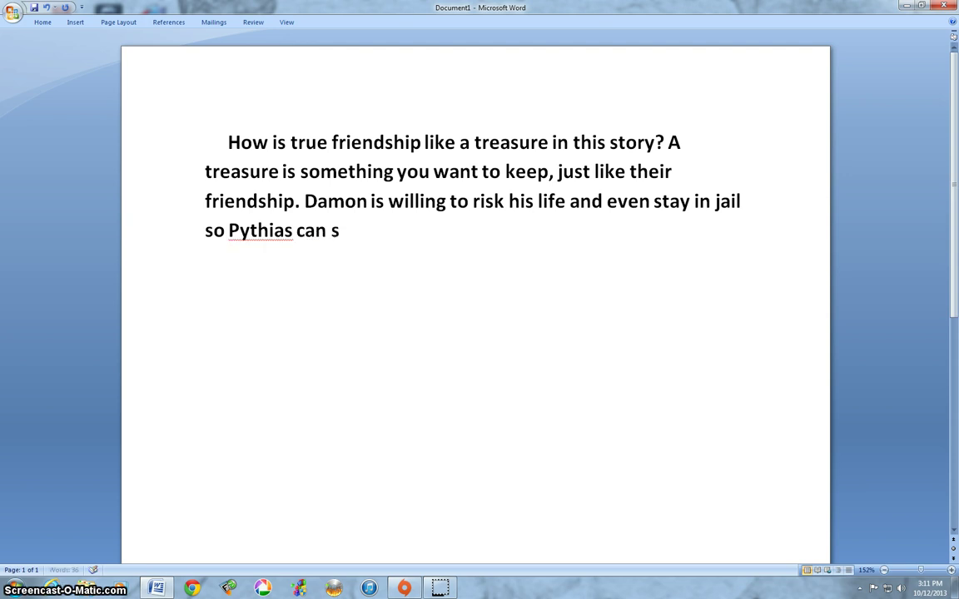
pyautogui.write('ay goo')
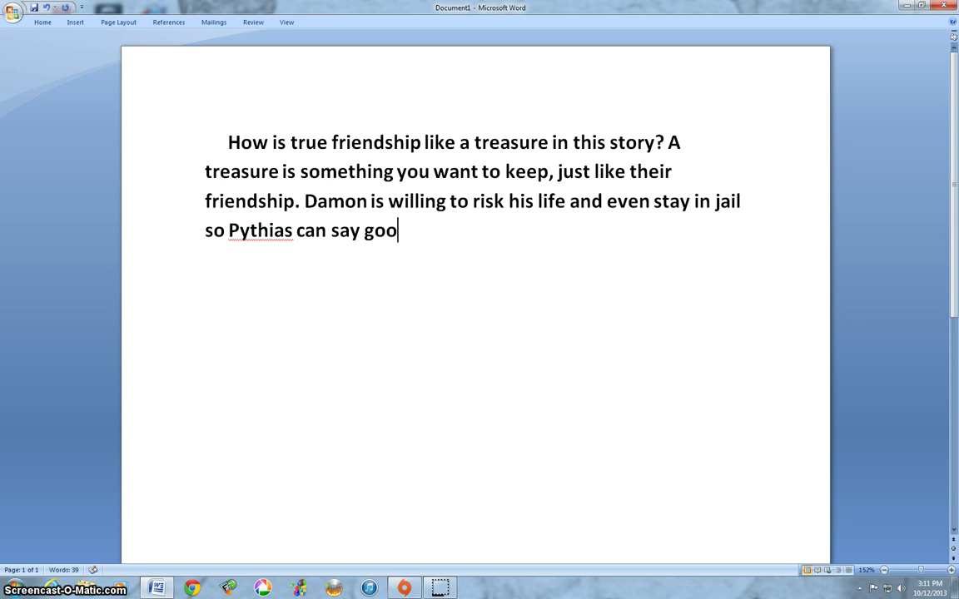
pyautogui.write('dbuy')
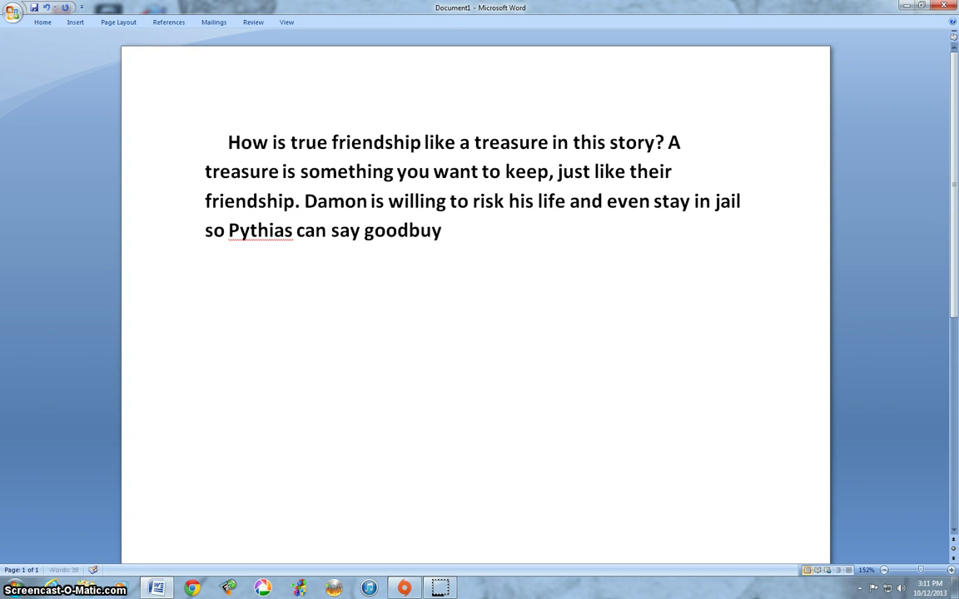
pyautogui.write(' to his')
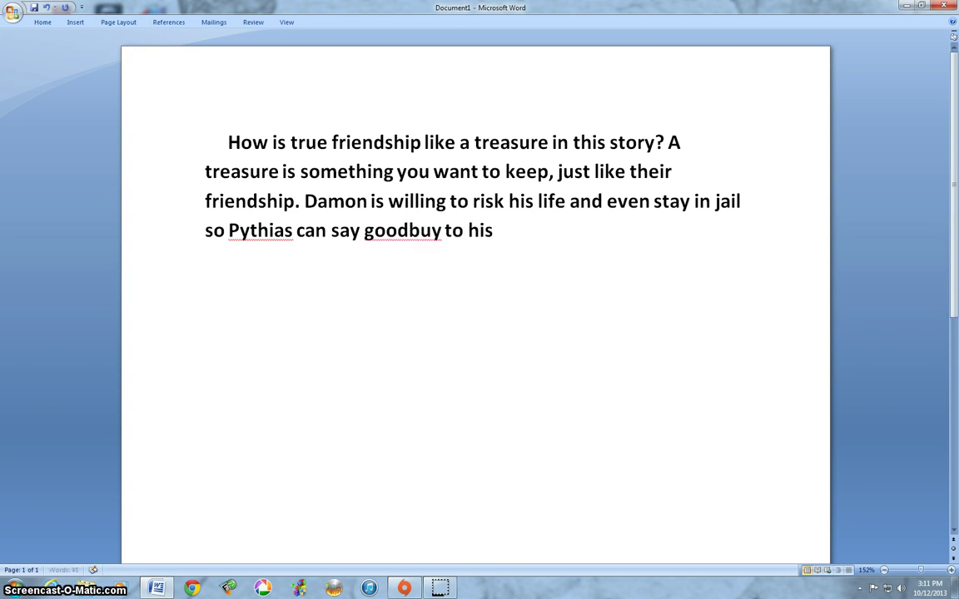
pyautogui.write(' family')
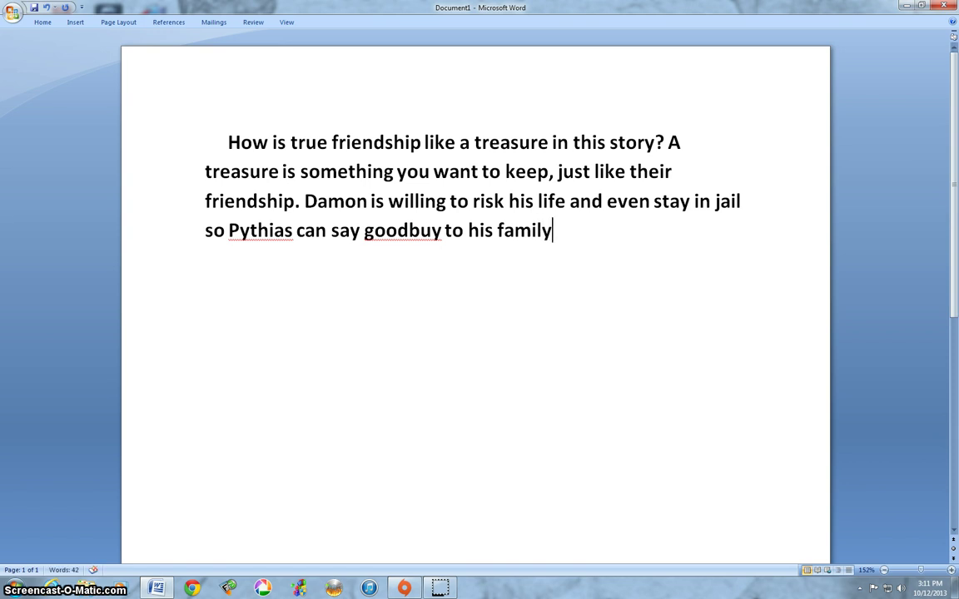
pyautogui.write('.')
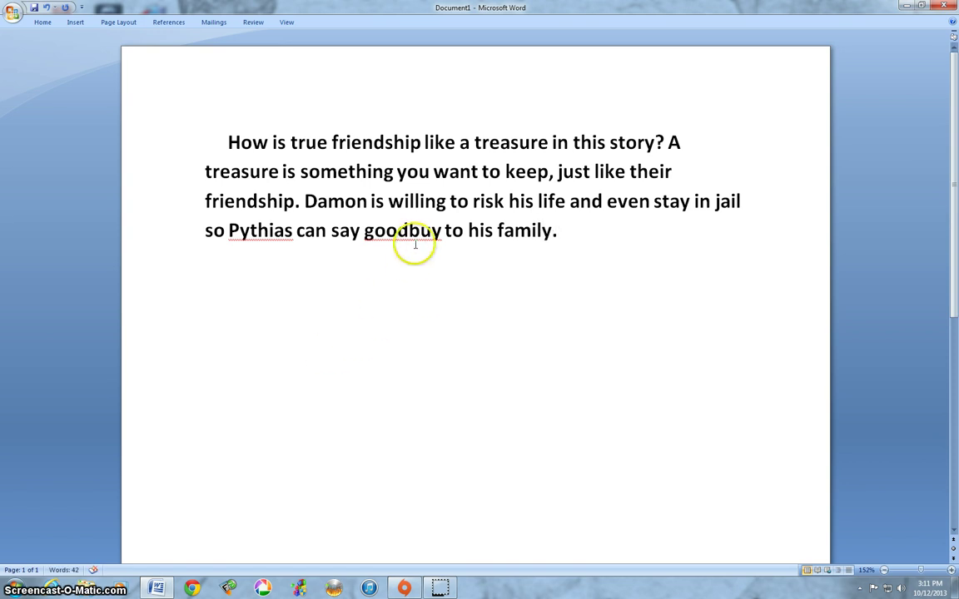
# Step: Correct the misspelled word before "to his family" to "goodbye"
pyautogui.moveTo(420, 231); pyautogui.dragTo(431, 231)
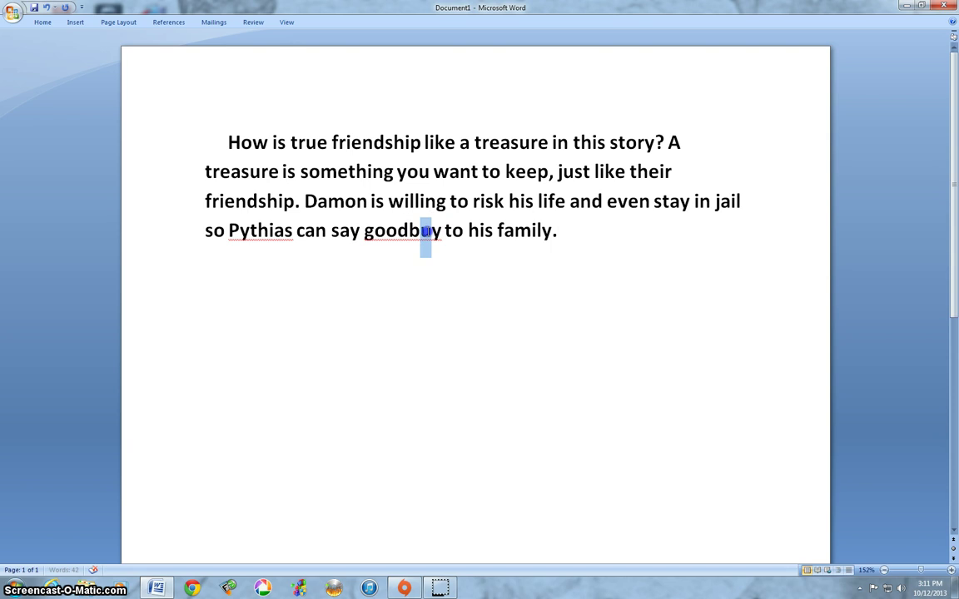
pyautogui.press('BackSpace')
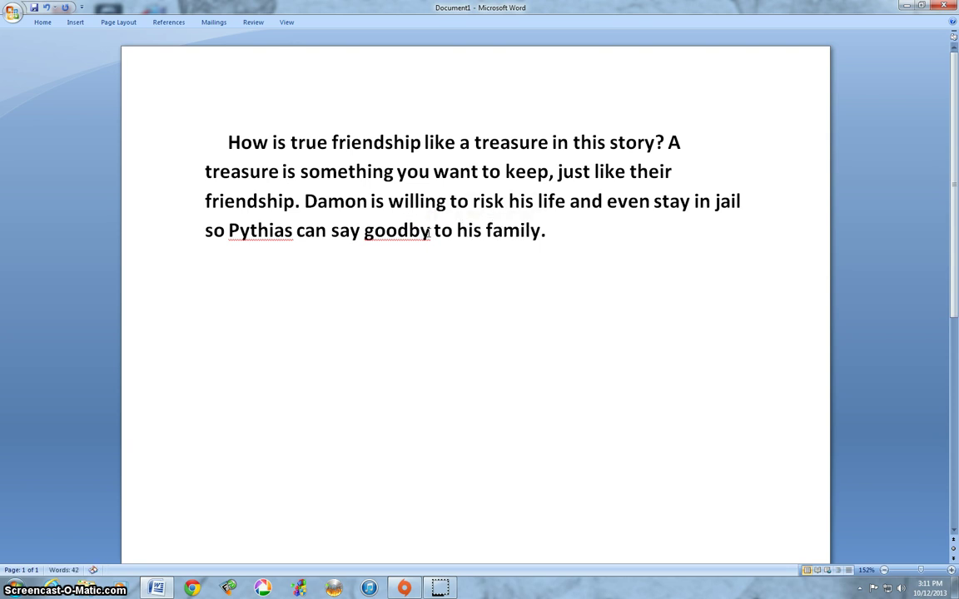
pyautogui.click(431, 232)
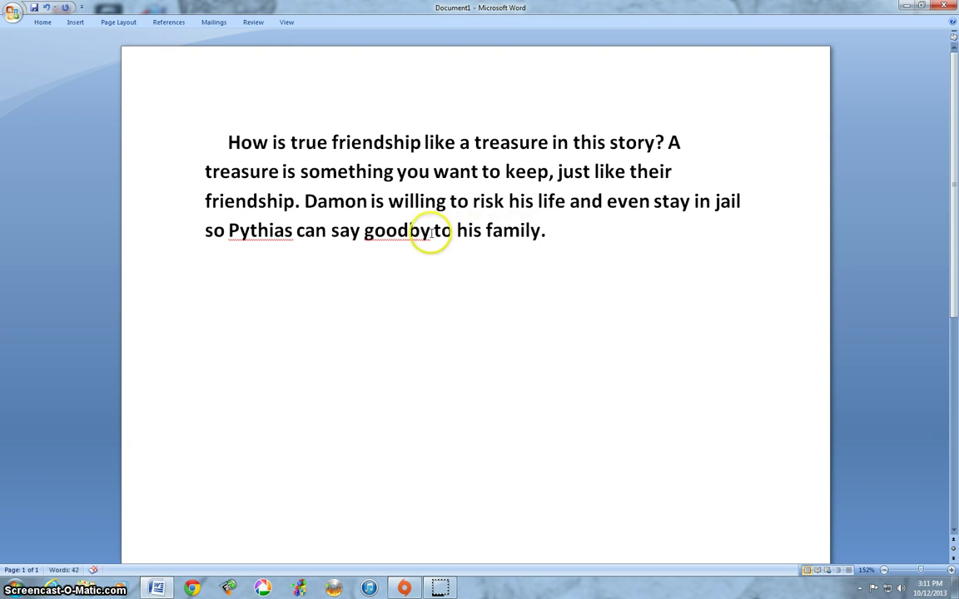
pyautogui.write('e')
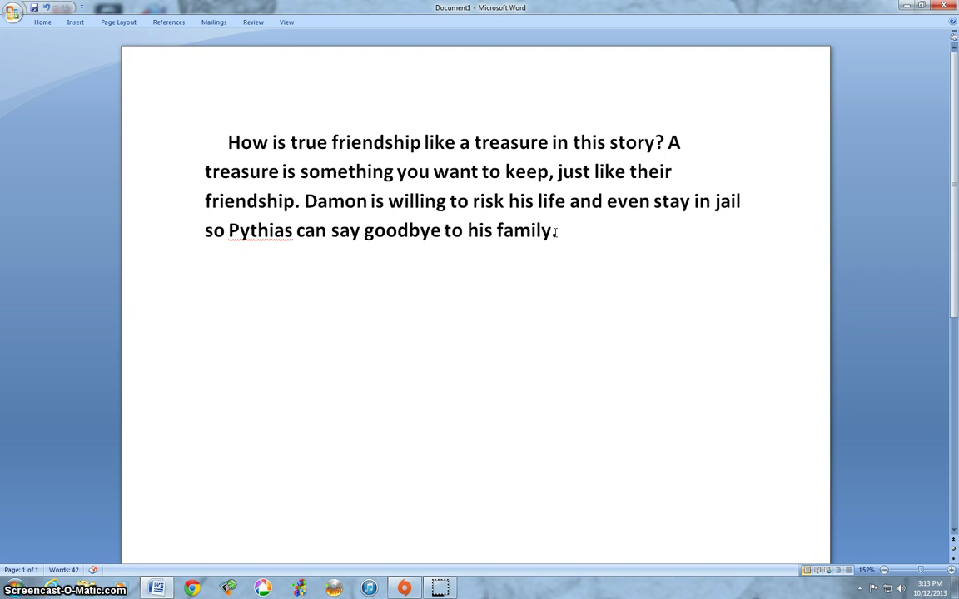
# Step: Add the closing sentence "This is how they show each other how their friendship is like a treasure they want to keep forever."
pyautogui.click(562, 232)
pyautogui.write('This is how')
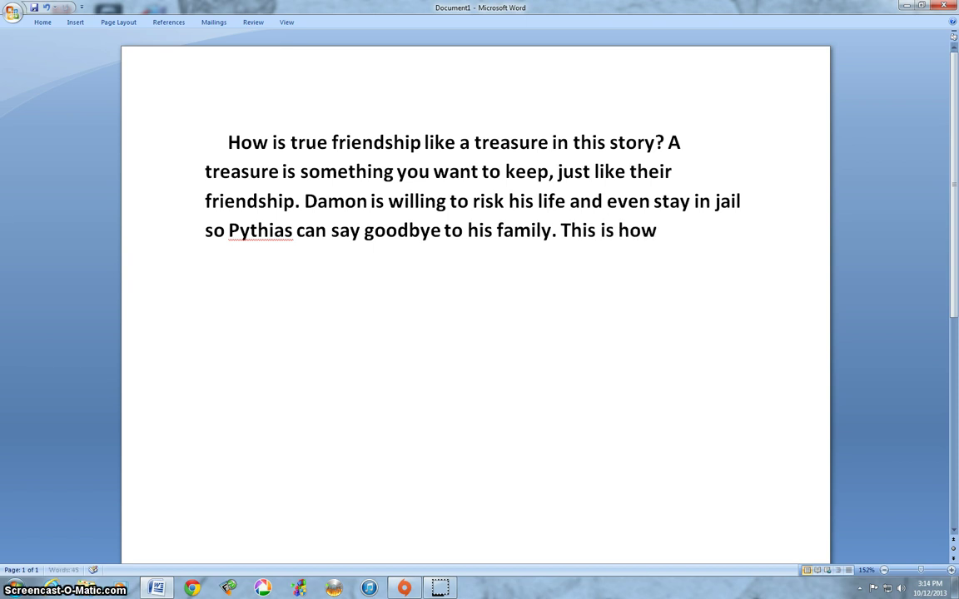
pyautogui.write(' they')
pyautogui.write(' sh')
pyautogui.write('ow')
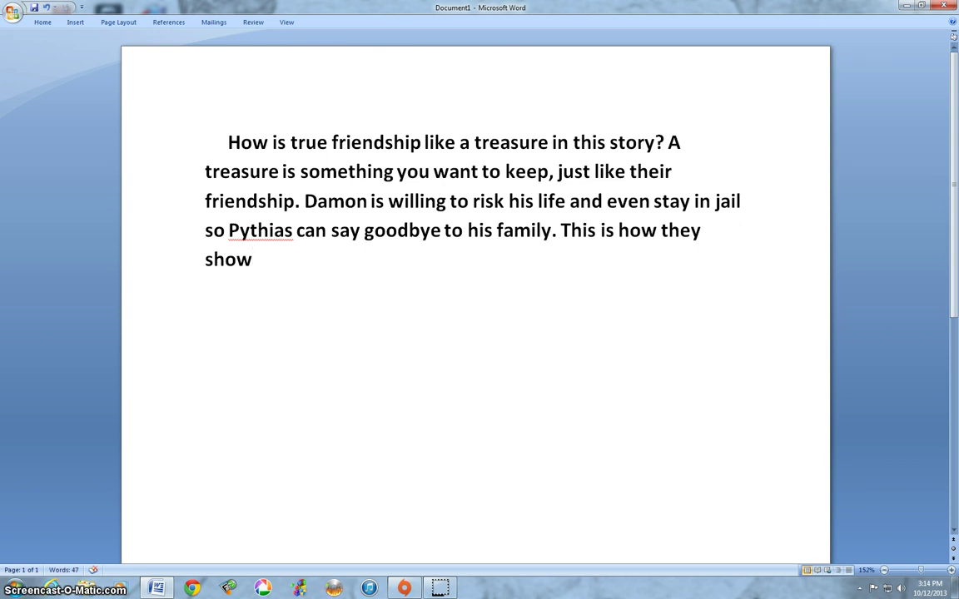
pyautogui.write(' eac')
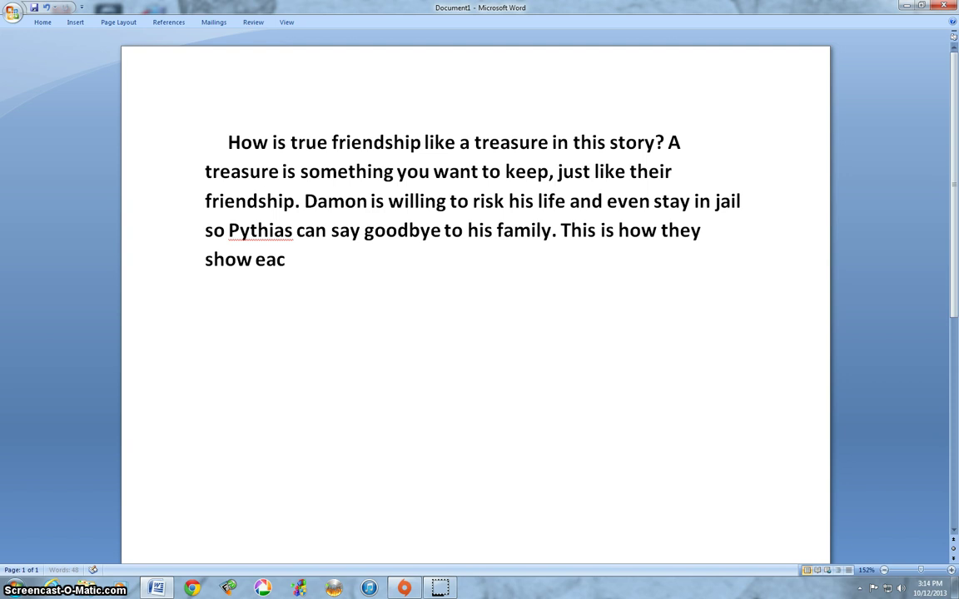
pyautogui.write('h other')
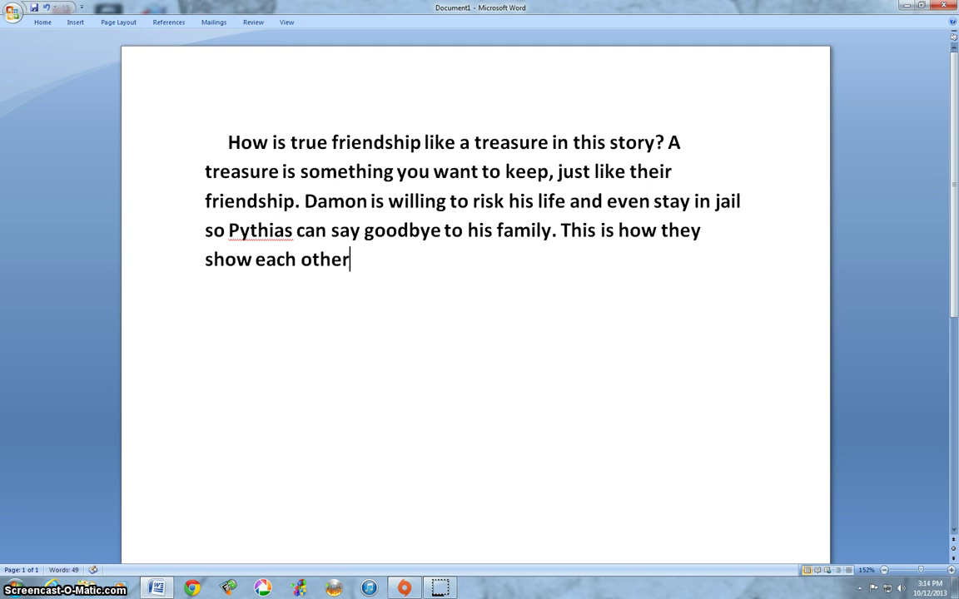
pyautogui.write(' how their f')
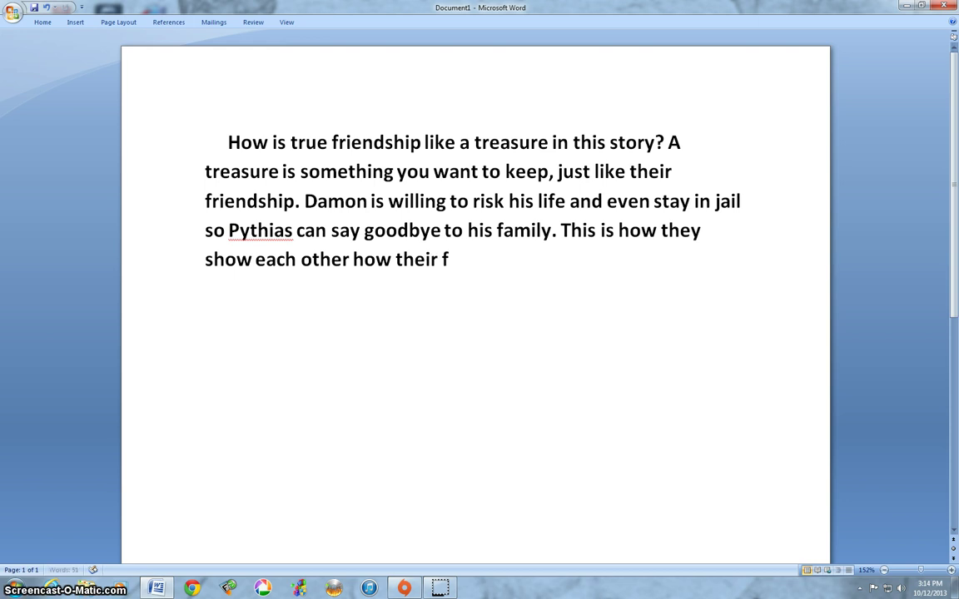
pyautogui.write('riendsh')
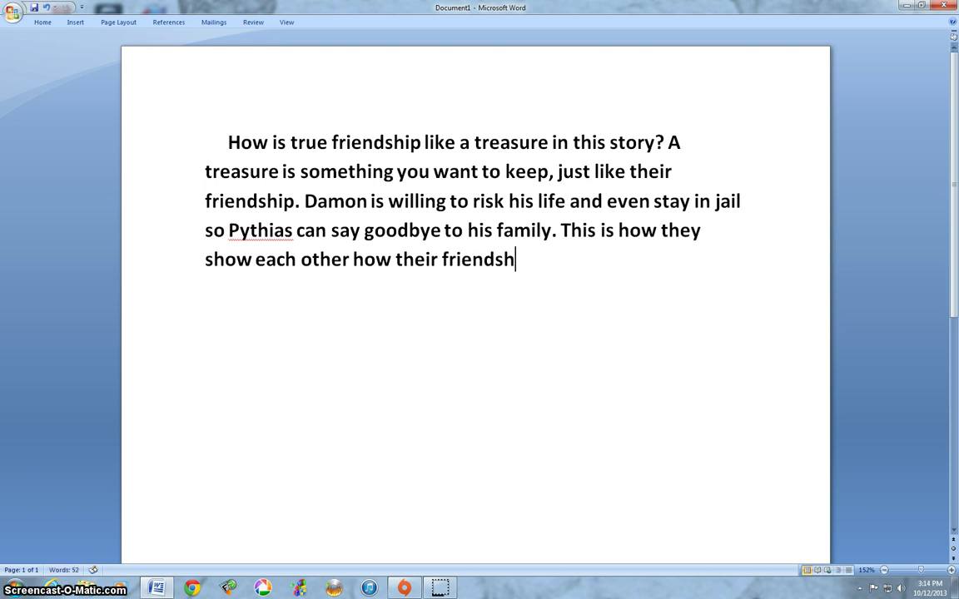
pyautogui.write('ip is l')
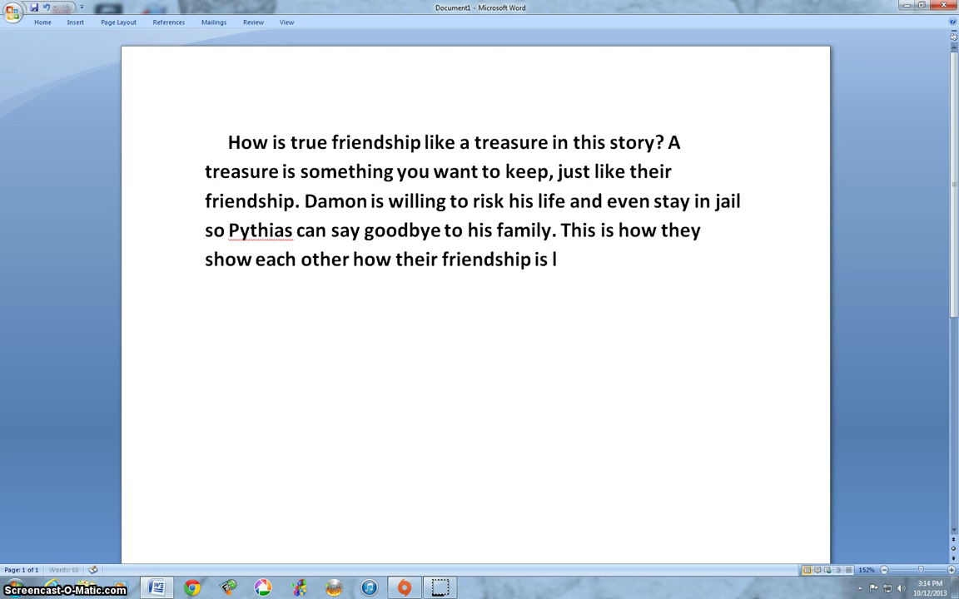
pyautogui.write('ike a tre')
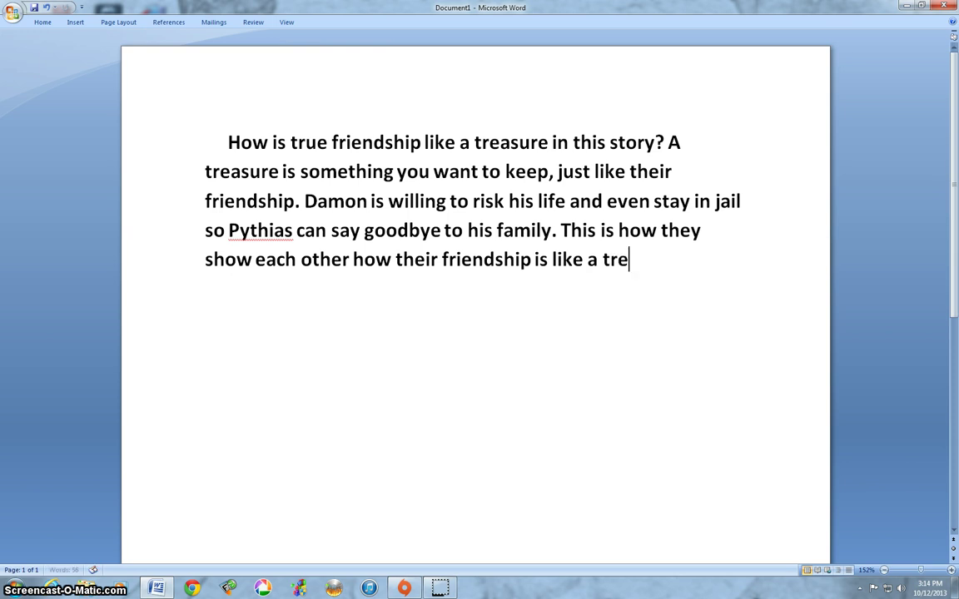
pyautogui.write('asure th')
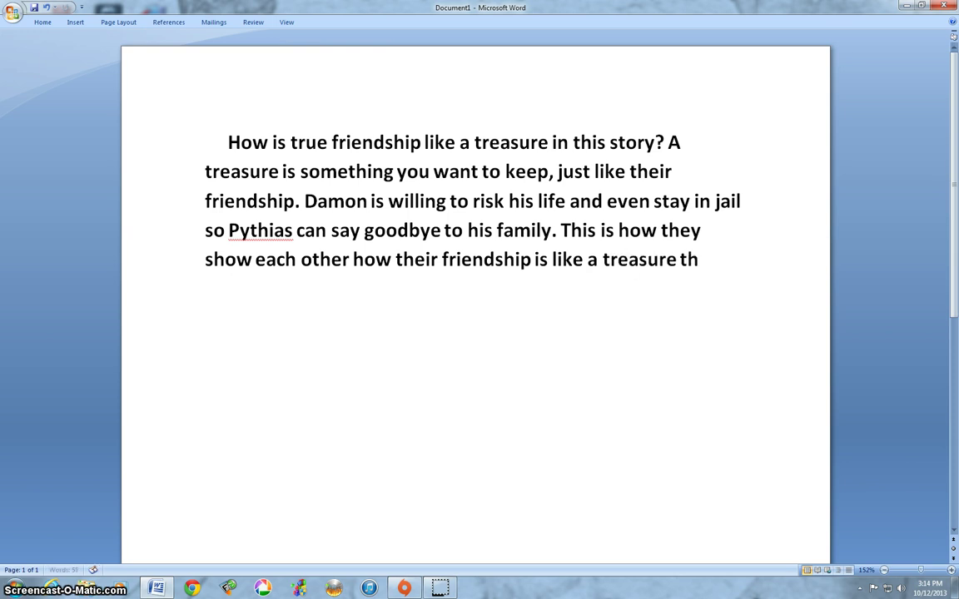
pyautogui.write('ey want to')
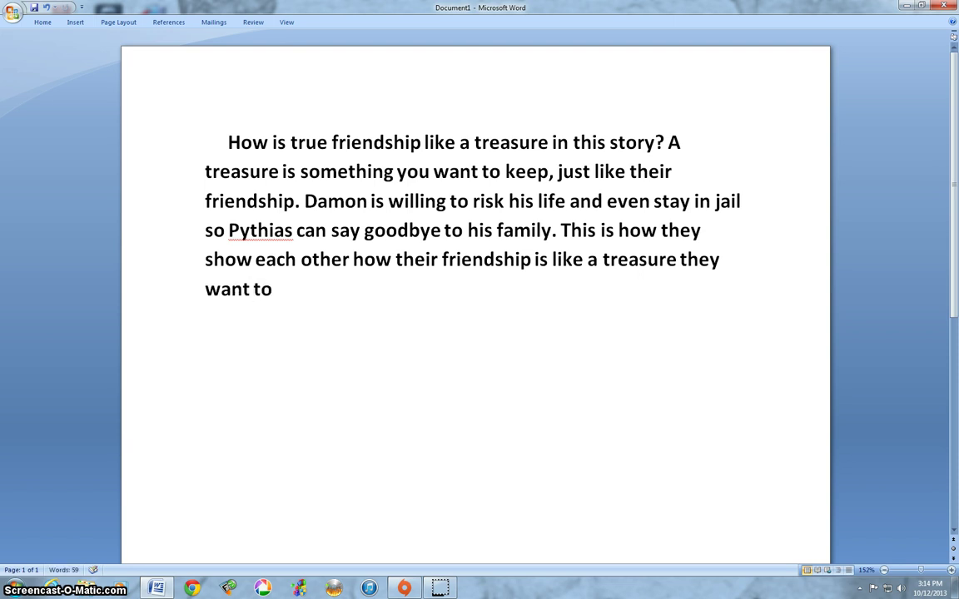
pyautogui.write(' keep')
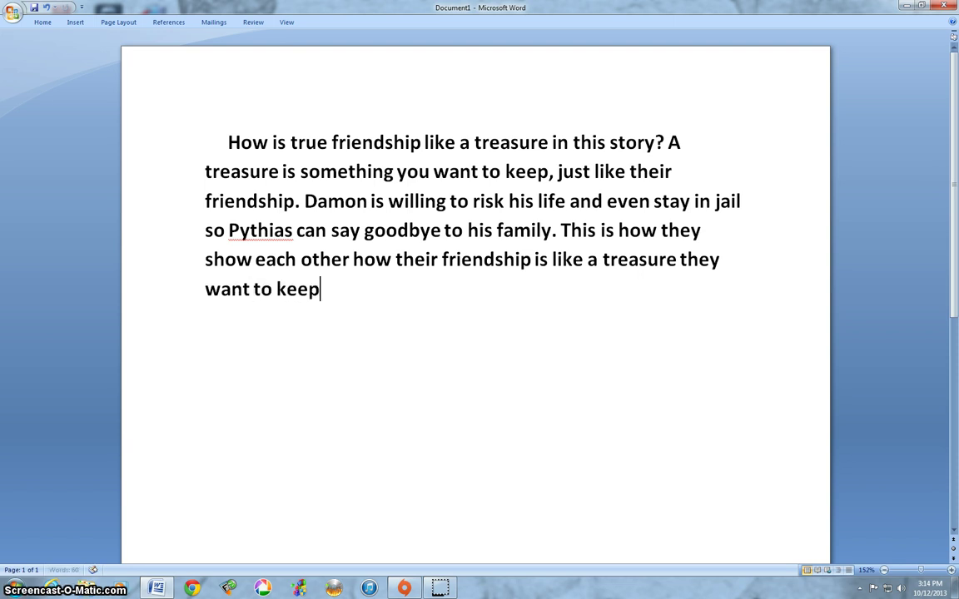
pyautogui.write(' for')
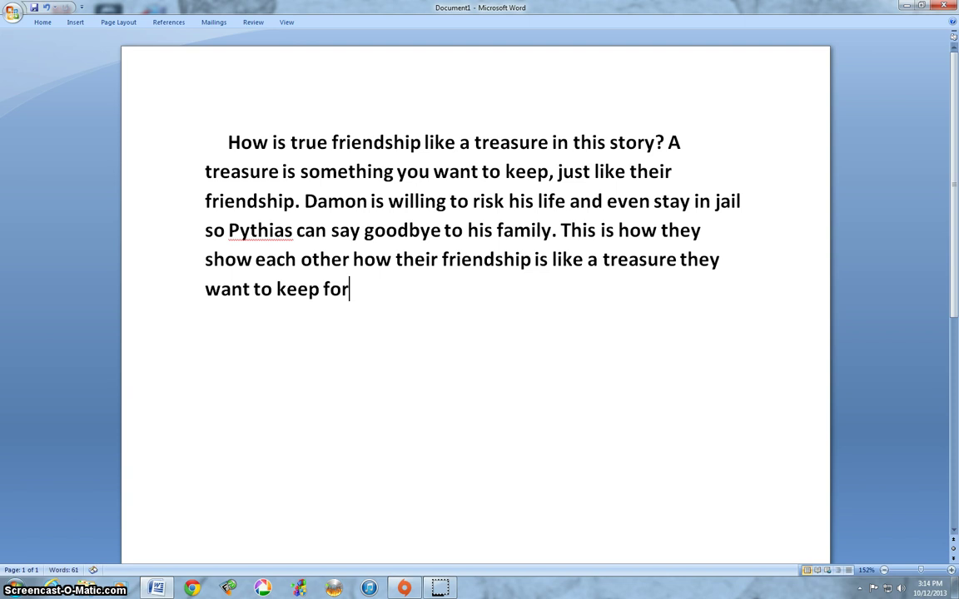
pyautogui.write('ever')
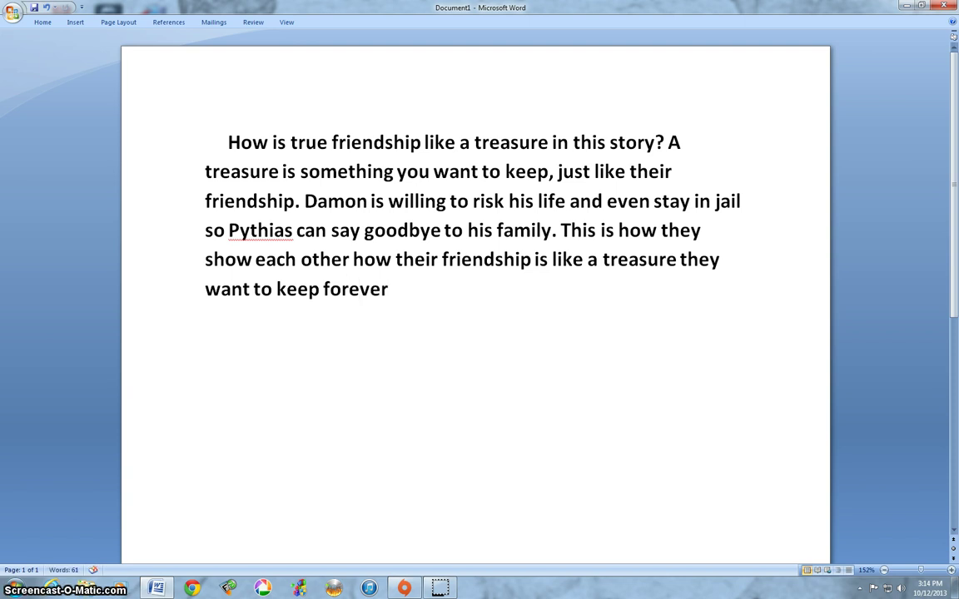
pyautogui.write('.')
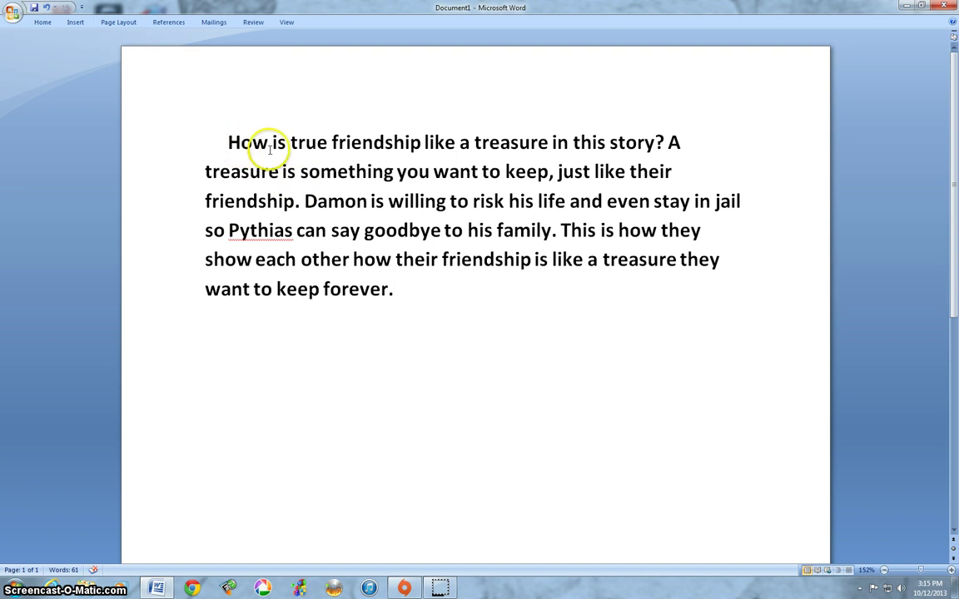
# Step: Copy the whole paragraph and paste a duplicate below it, leaving a blank line between the two
pyautogui.moveTo(214, 144); pyautogui.dragTo(398, 288)
pyautogui.rightClick(357, 234)
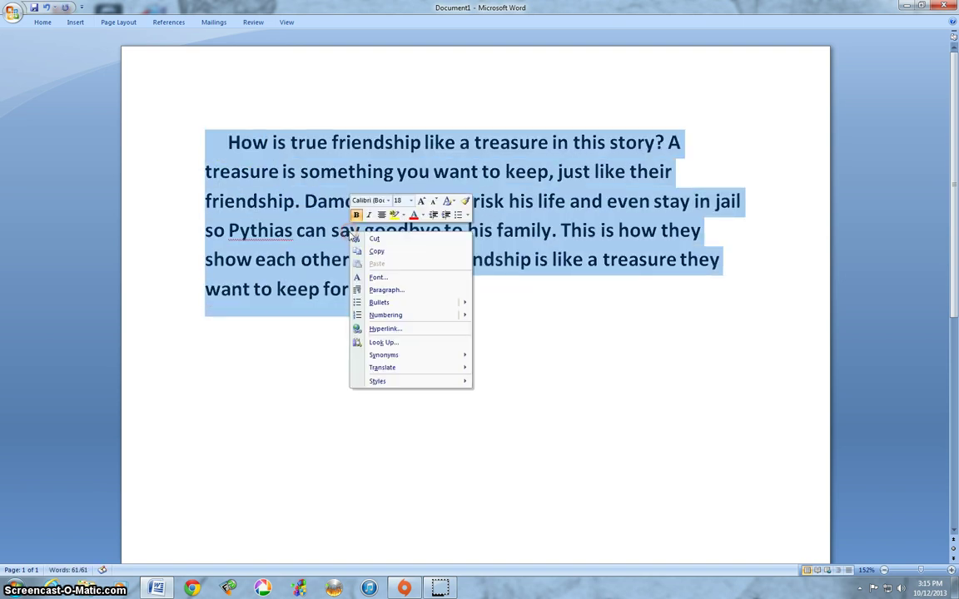
pyautogui.click(376, 250)
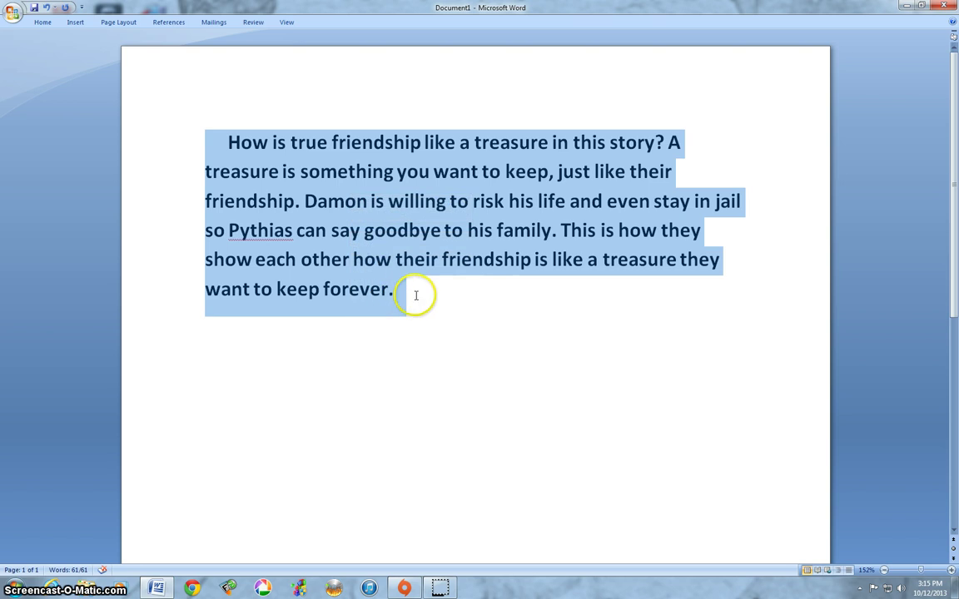
pyautogui.click(421, 292)
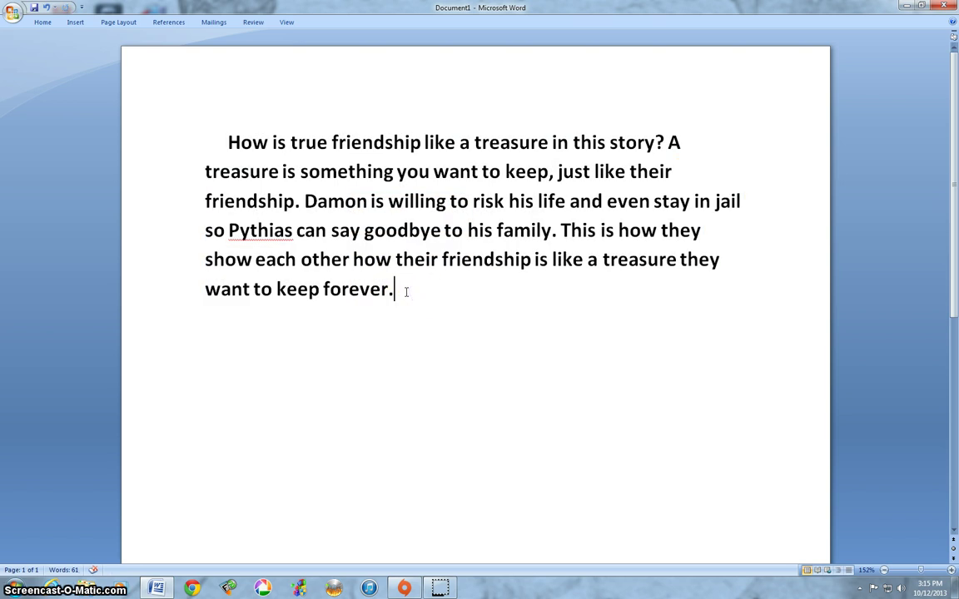
pyautogui.press('Return')
pyautogui.press('Return')
pyautogui.hotkey('ctrl', 'v')
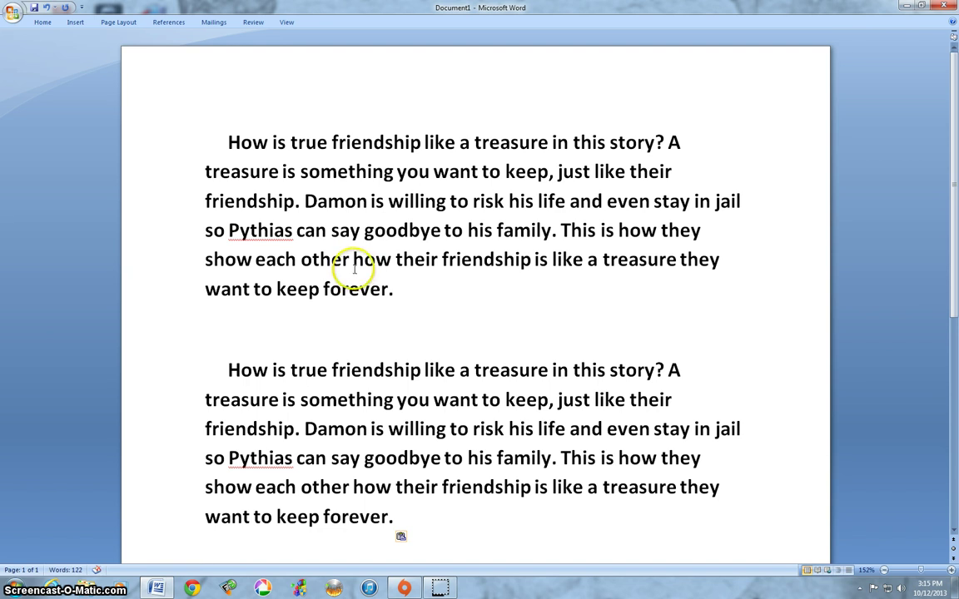
# Step: Paste a third copy of the paragraph below the second, separated by a blank line
pyautogui.scroll(-5, 347, 231)
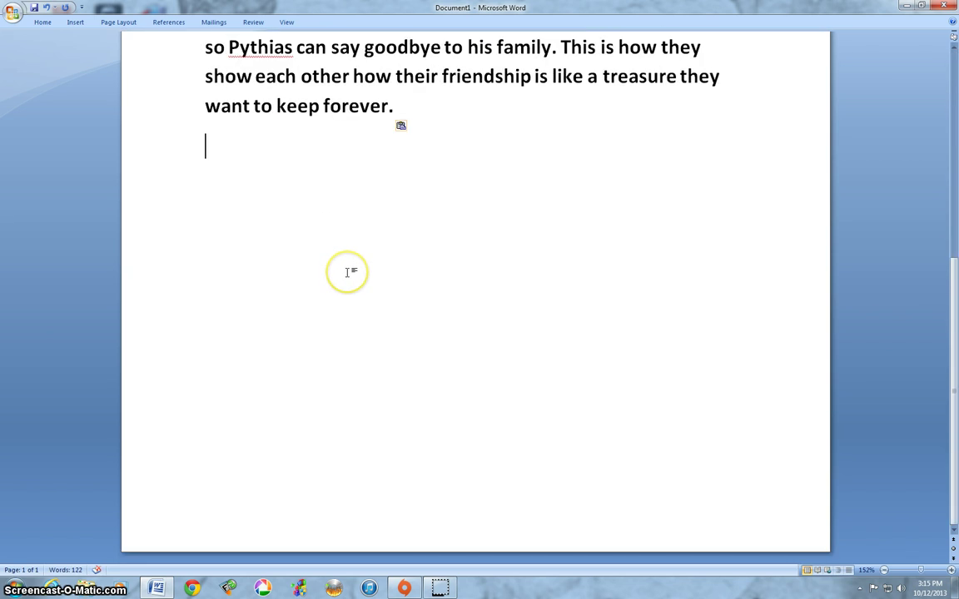
pyautogui.press('BackSpace')
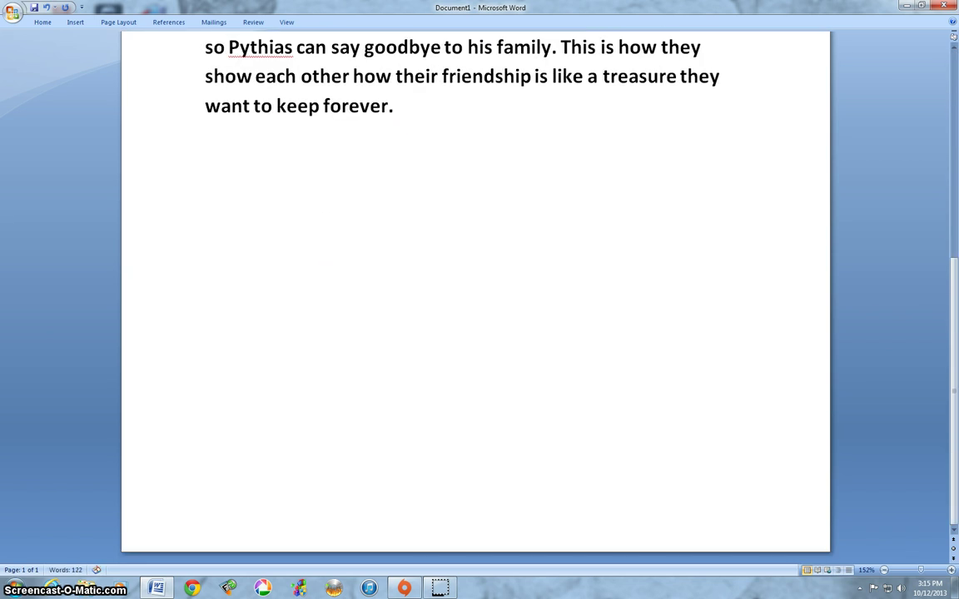
pyautogui.hotkey('ctrl', 'v')
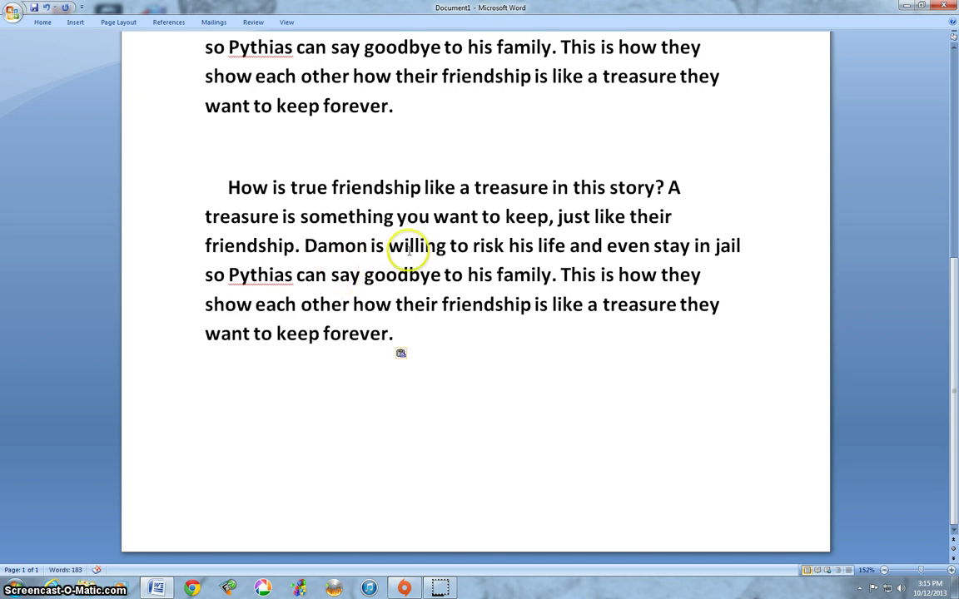
pyautogui.scroll(5, 414, 248)
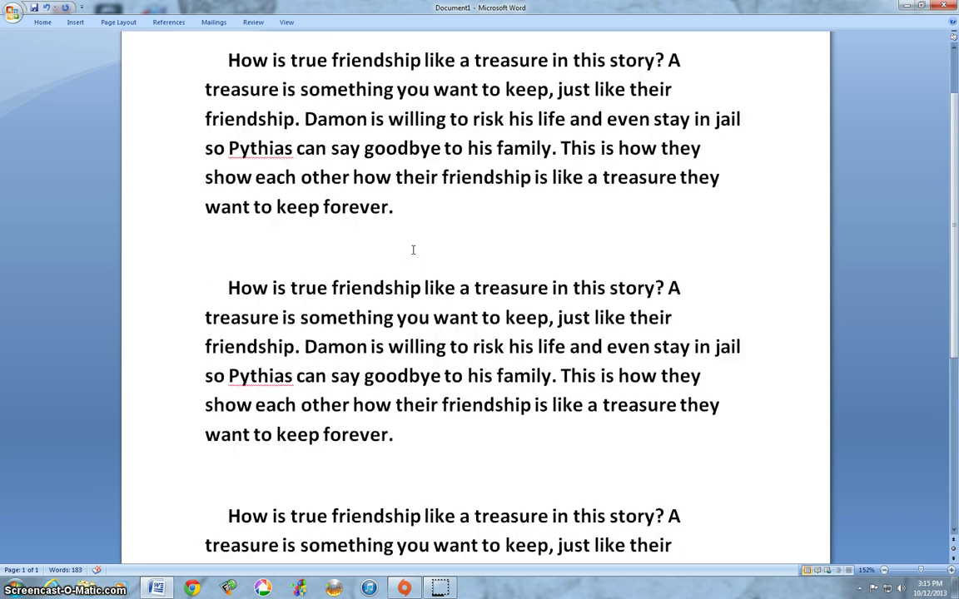
pyautogui.scroll(1, 413, 250)
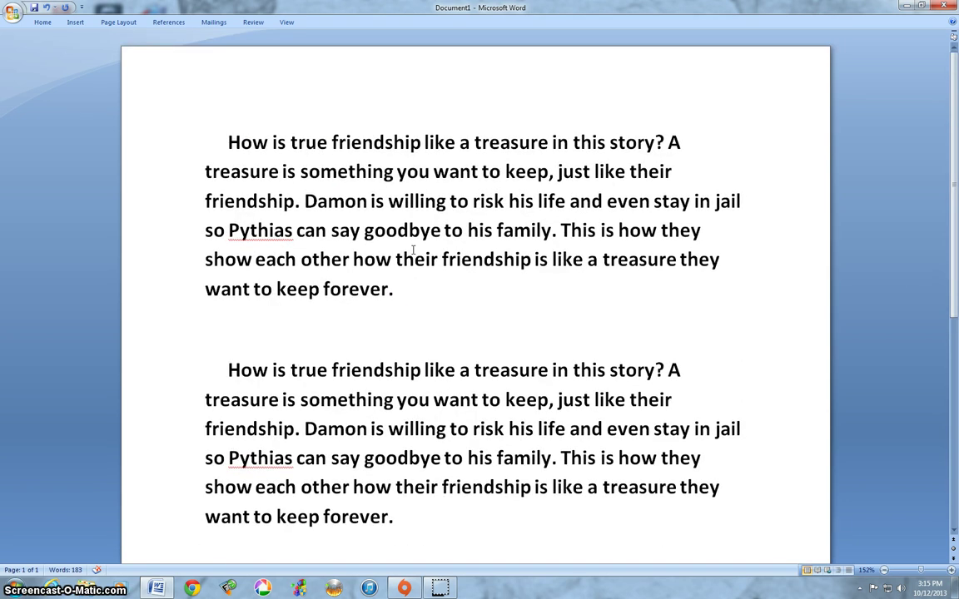